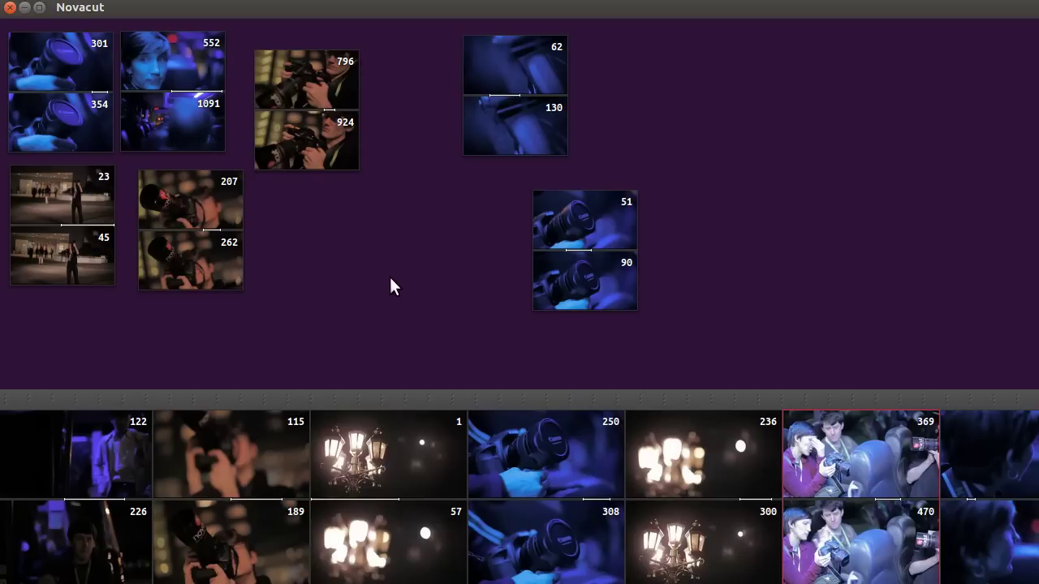
Step: Try shifting clips 115 and 122 along the storyboard, and reposition the 207/262 stack on the canvas
{"action": "mouse_move", "coordinate": [204, 457]}
{"action": "left_mouse_down"}
{"action": "mouse_move", "coordinate": [798, 493]}
{"action": "mouse_move", "coordinate": [639, 495]}
{"action": "mouse_move", "coordinate": [156, 468]}
{"action": "mouse_move", "coordinate": [196, 471]}
{"action": "left_mouse_up"}
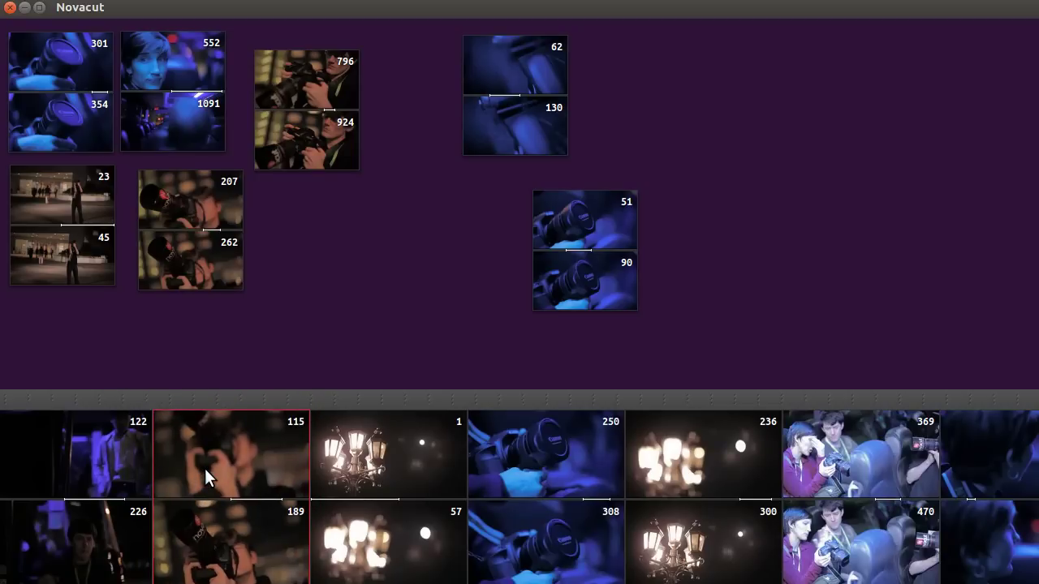
{"action": "left_click_drag", "start_coordinate": [81, 458], "coordinate": [122, 485]}
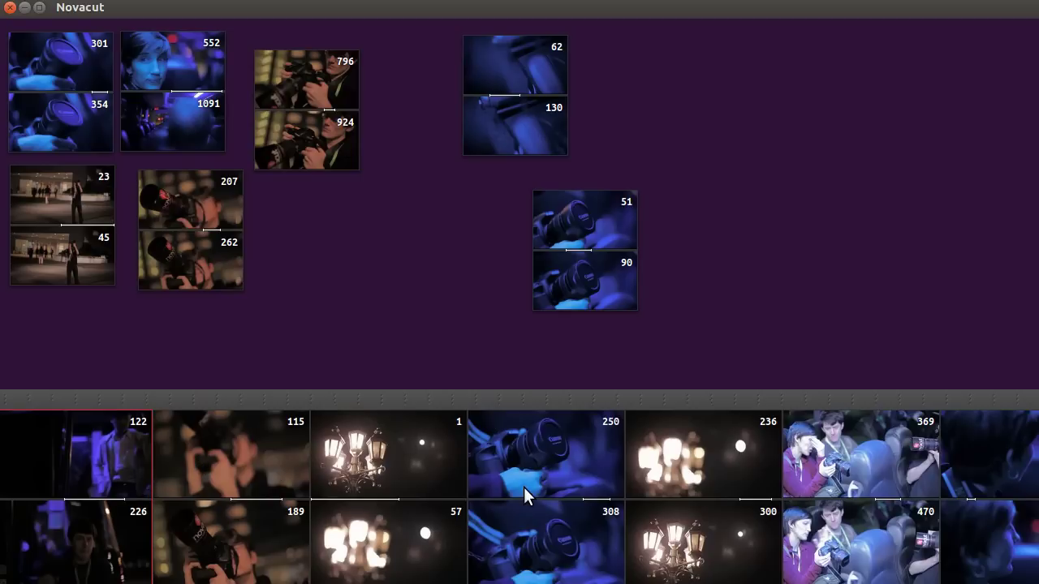
{"action": "scroll", "coordinate": [508, 402], "scroll_direction": "left", "scroll_amount": 3}
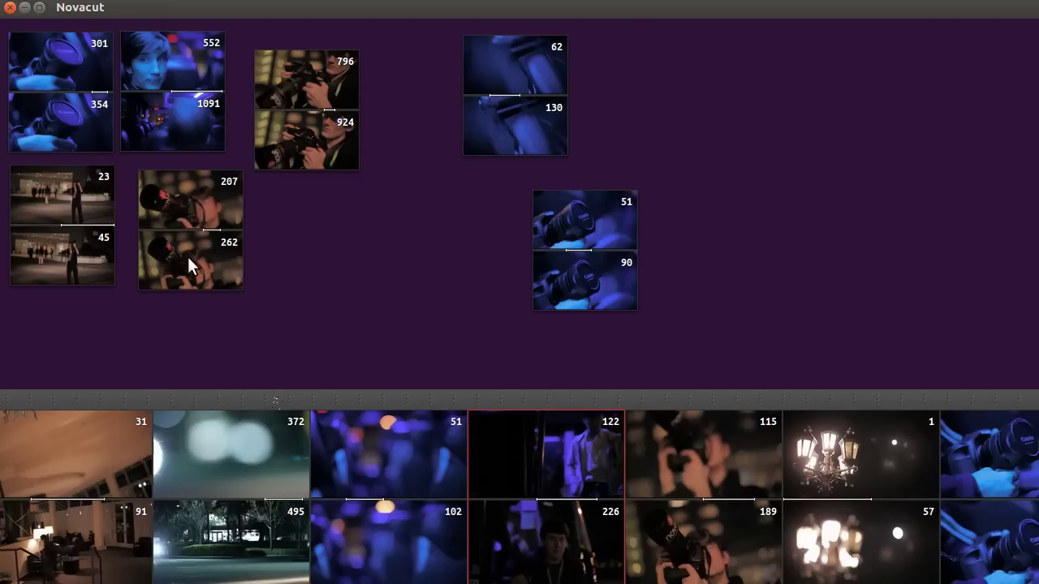
{"action": "mouse_move", "coordinate": [187, 258]}
{"action": "left_mouse_down"}
{"action": "mouse_move", "coordinate": [186, 305]}
{"action": "mouse_move", "coordinate": [185, 270]}
{"action": "left_mouse_up"}
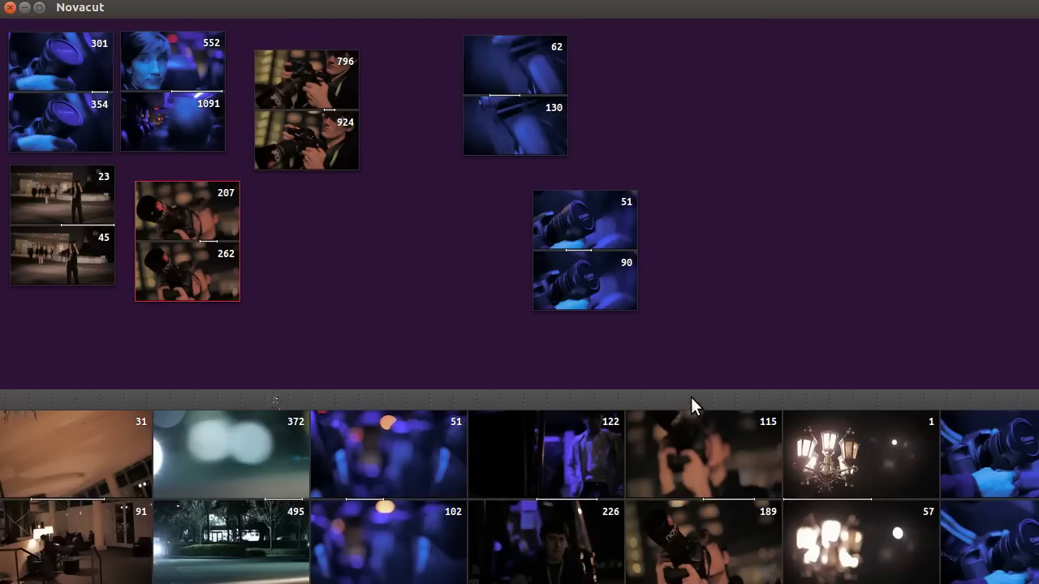
Step: Move clip 115/189 up onto the purple canvas and drop clip 207 after clip 122
{"action": "left_click_drag", "start_coordinate": [691, 397], "coordinate": [394, 417]}
{"action": "left_click", "coordinate": [406, 527]}
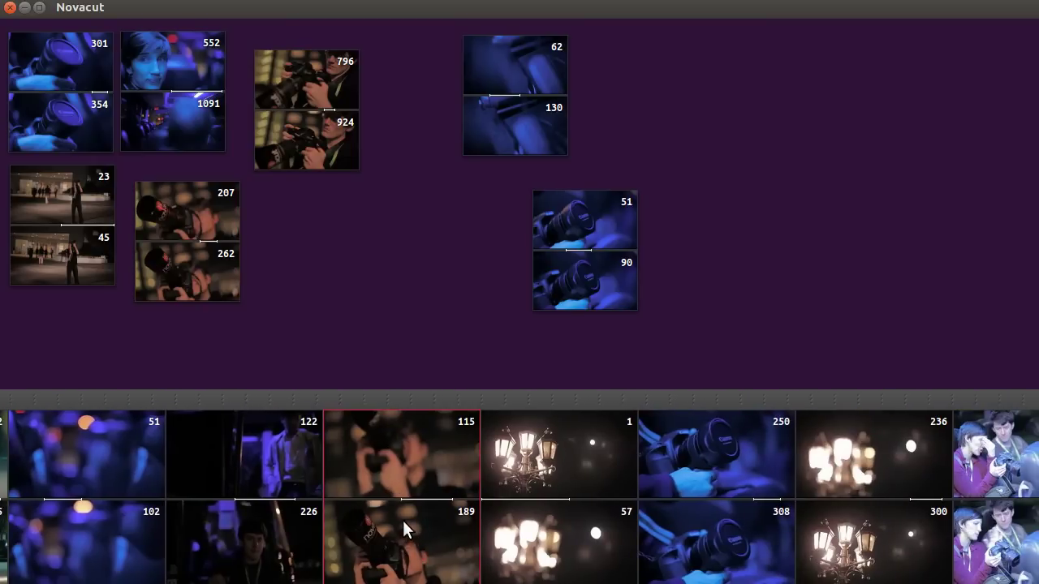
{"action": "left_click_drag", "start_coordinate": [412, 550], "coordinate": [396, 294]}
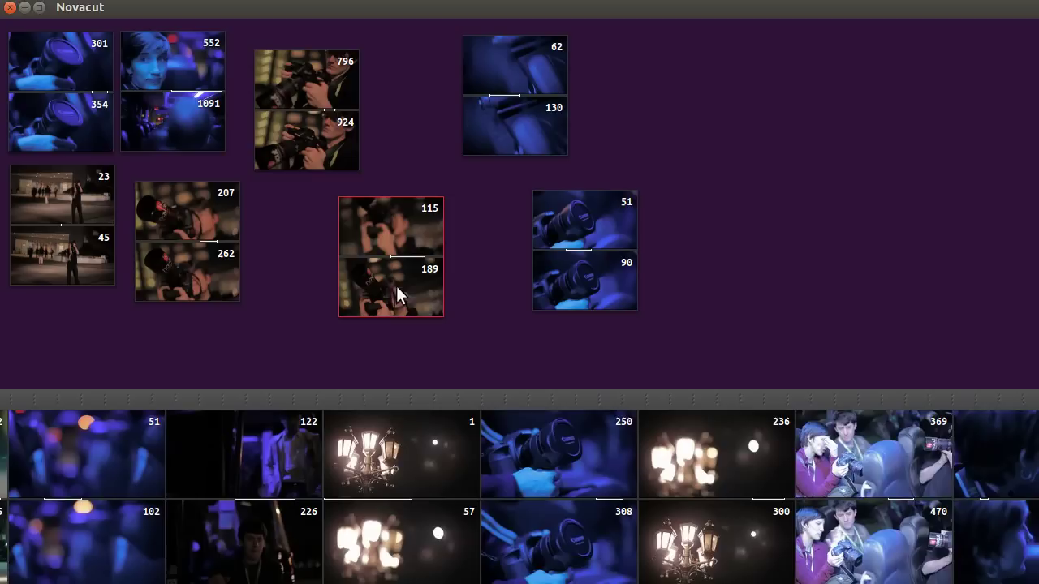
{"action": "left_click_drag", "start_coordinate": [192, 252], "coordinate": [369, 494]}
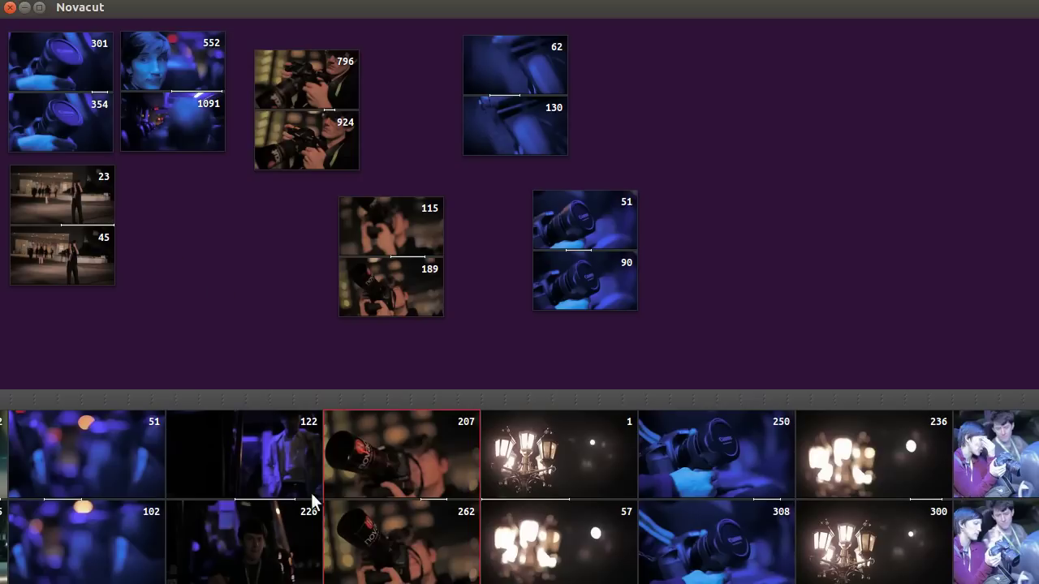
Step: Move street-lamp clip 1 after Canon clip 250, then step the selection back to first clip 31
{"action": "left_click_drag", "start_coordinate": [552, 409], "coordinate": [325, 398]}
{"action": "left_click_drag", "start_coordinate": [301, 482], "coordinate": [575, 497]}
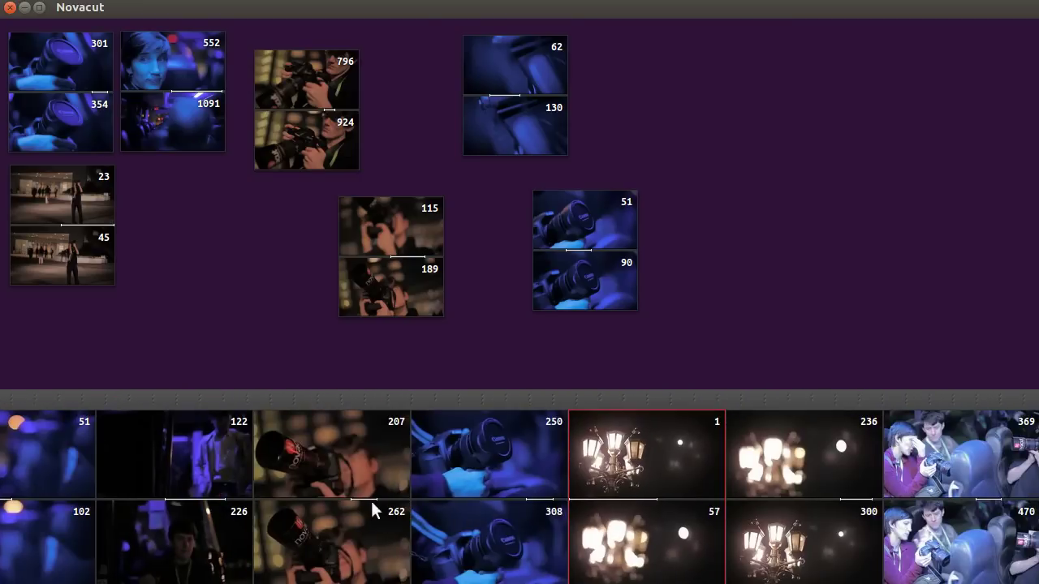
{"action": "left_click", "coordinate": [233, 422]}
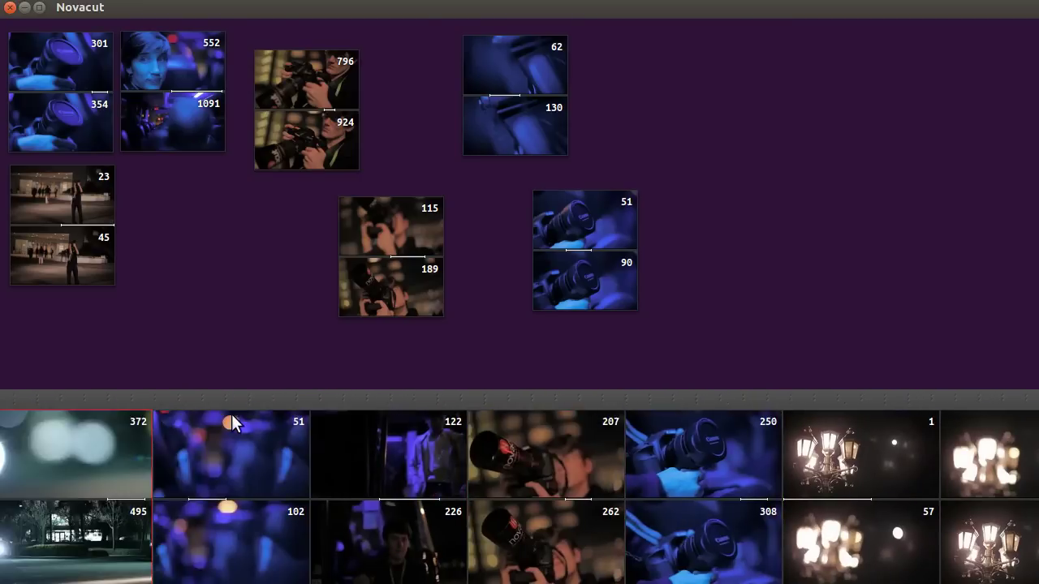
{"action": "key", "text": "Left"}
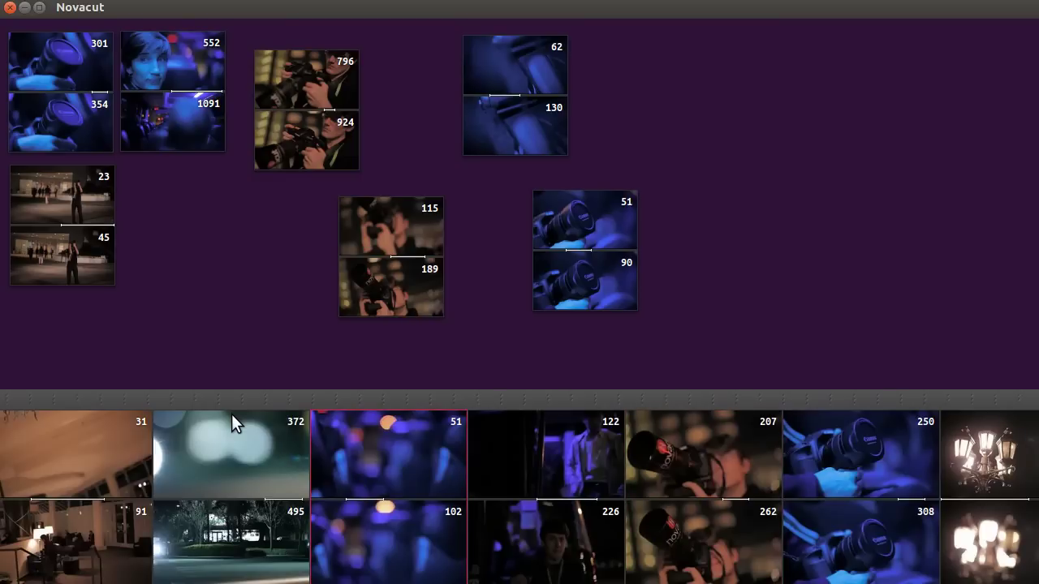
{"action": "key", "text": "Left"}
{"action": "key", "text": "Left"}
{"action": "key", "text": "Left"}
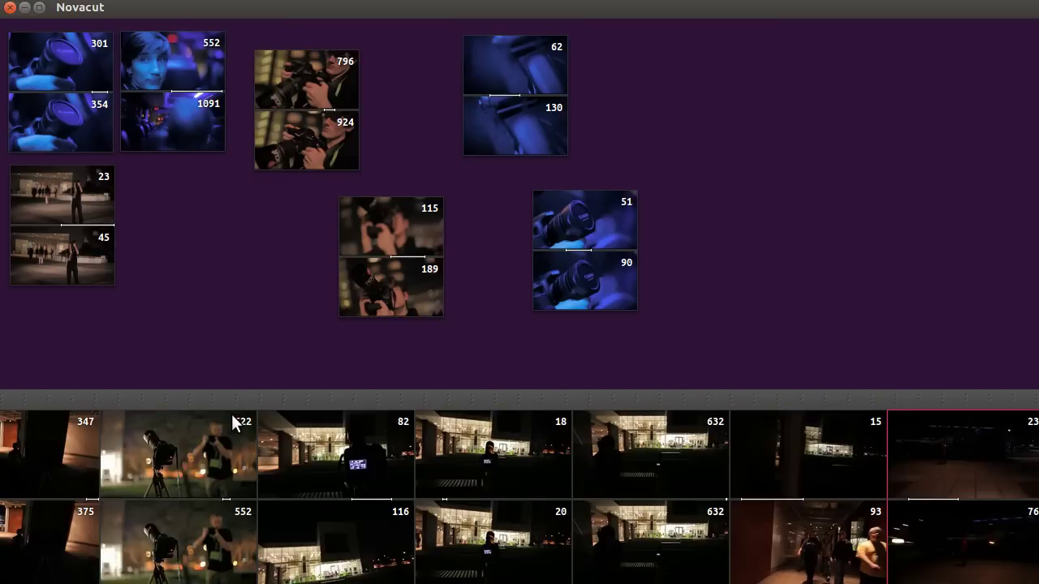
{"action": "key", "text": "Right"}
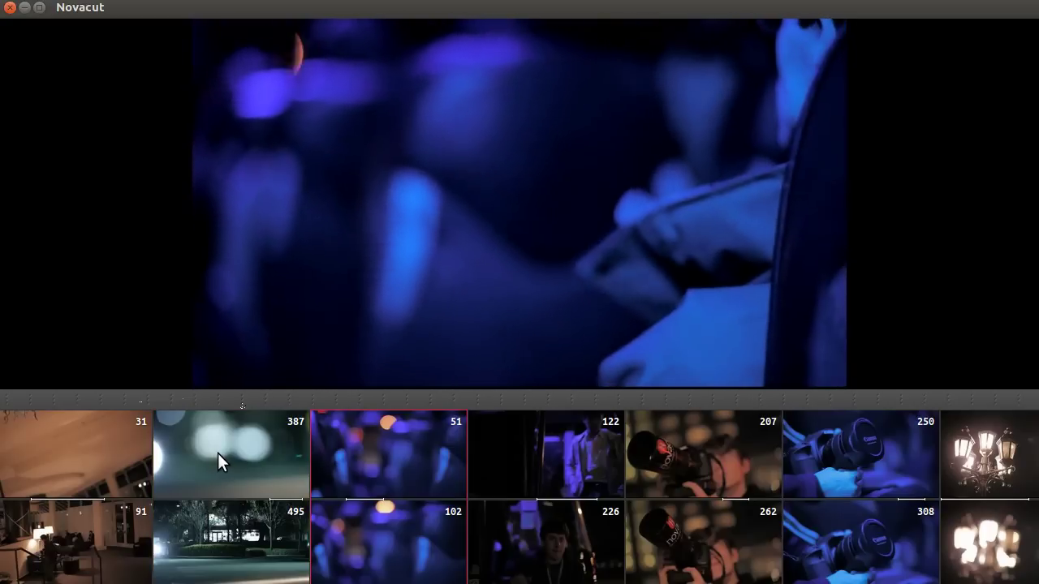
Step: Trim the 372–495 blurry-lights clip to frames 418–484 and play back from it
{"action": "left_click_drag", "start_coordinate": [220, 453], "coordinate": [246, 455]}
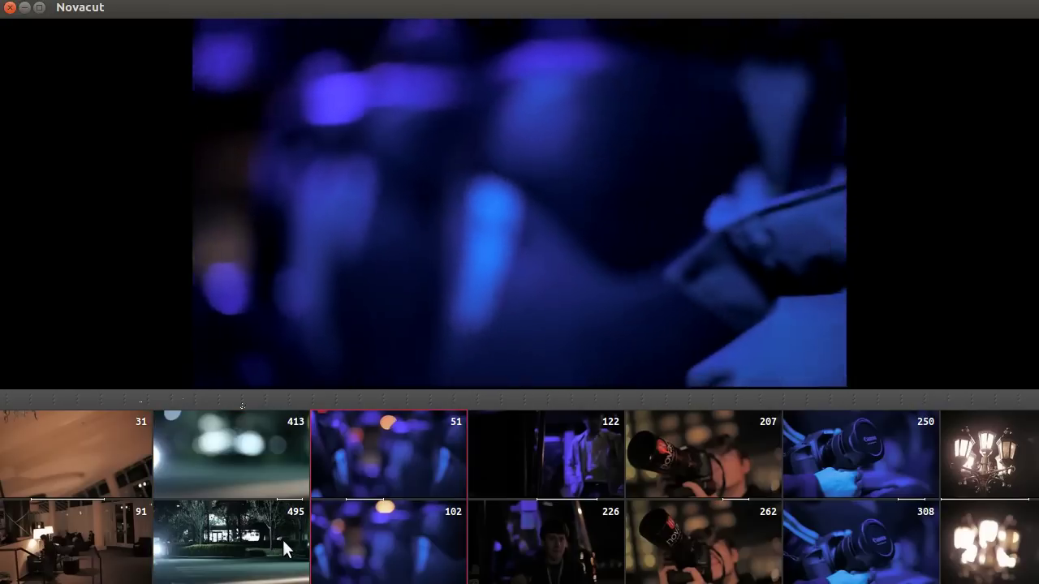
{"action": "left_click_drag", "start_coordinate": [284, 540], "coordinate": [286, 539]}
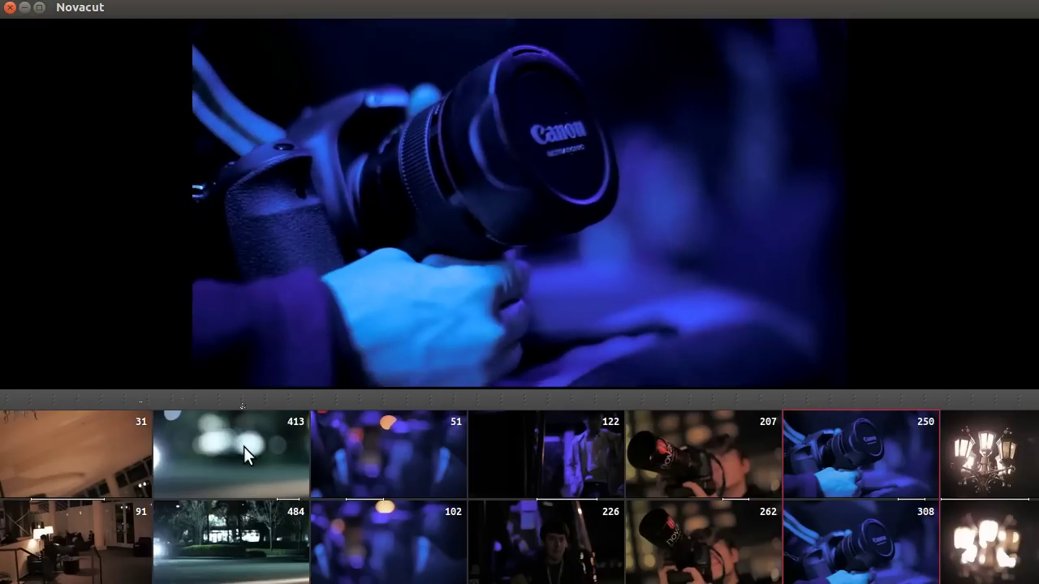
{"action": "left_click", "coordinate": [243, 447]}
{"action": "scroll", "coordinate": [247, 451], "scroll_direction": "down", "scroll_amount": 14}
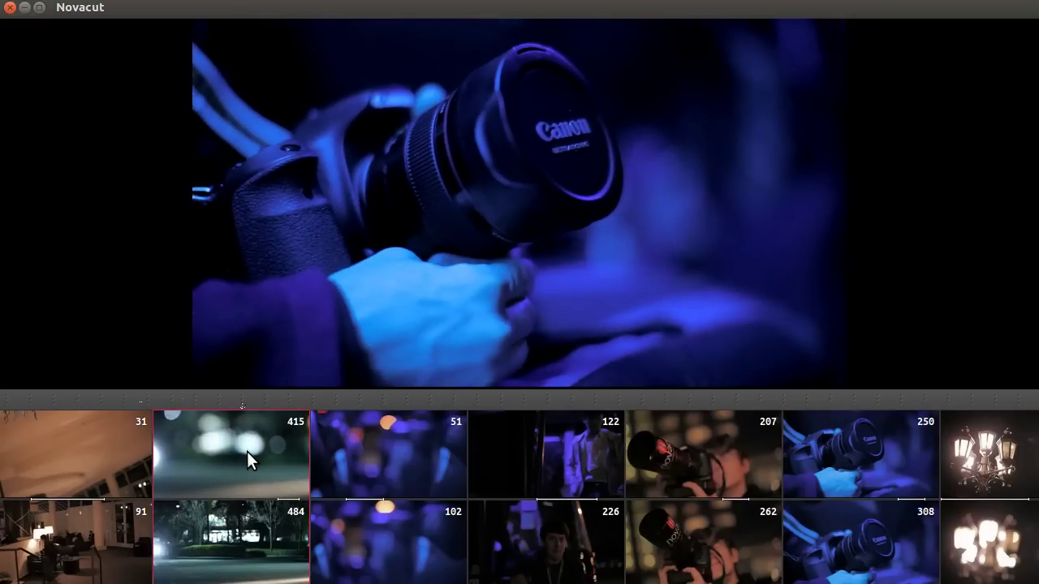
{"action": "scroll", "coordinate": [248, 453], "scroll_direction": "up", "scroll_amount": 2}
{"action": "scroll", "coordinate": [250, 454], "scroll_direction": "up", "scroll_amount": 20}
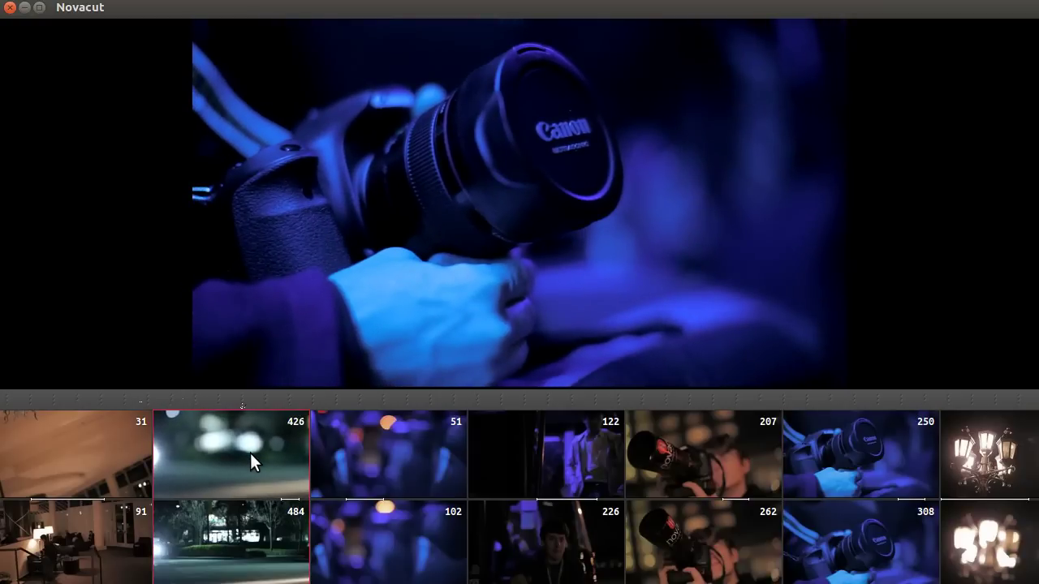
{"action": "scroll", "coordinate": [250, 453], "scroll_direction": "down", "scroll_amount": 12}
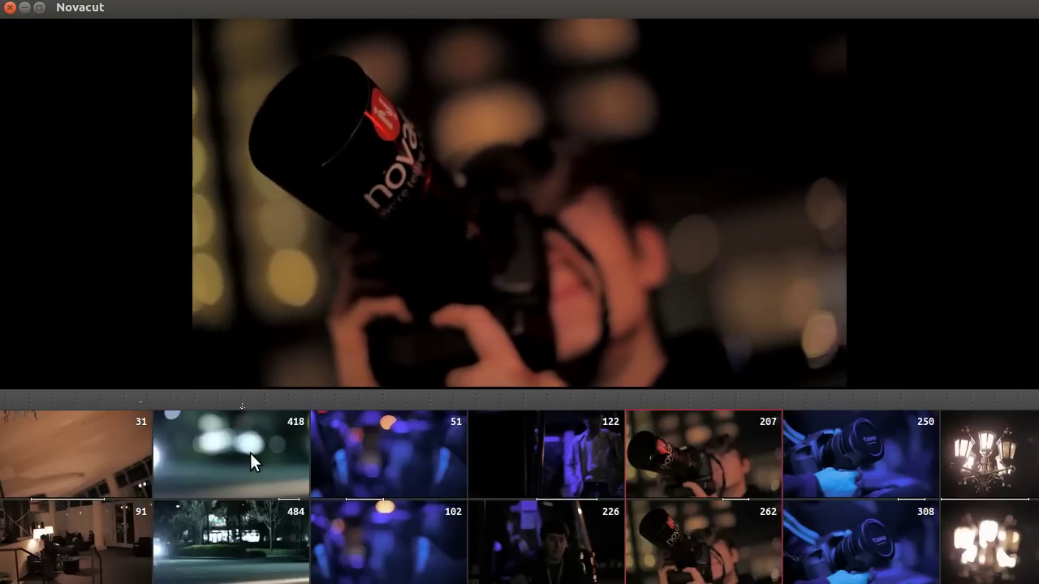
Step: Move clip 51/102 after clip 207/262 and Canon clip 250/308 after the 418–484 clip
{"action": "left_click", "coordinate": [360, 446]}
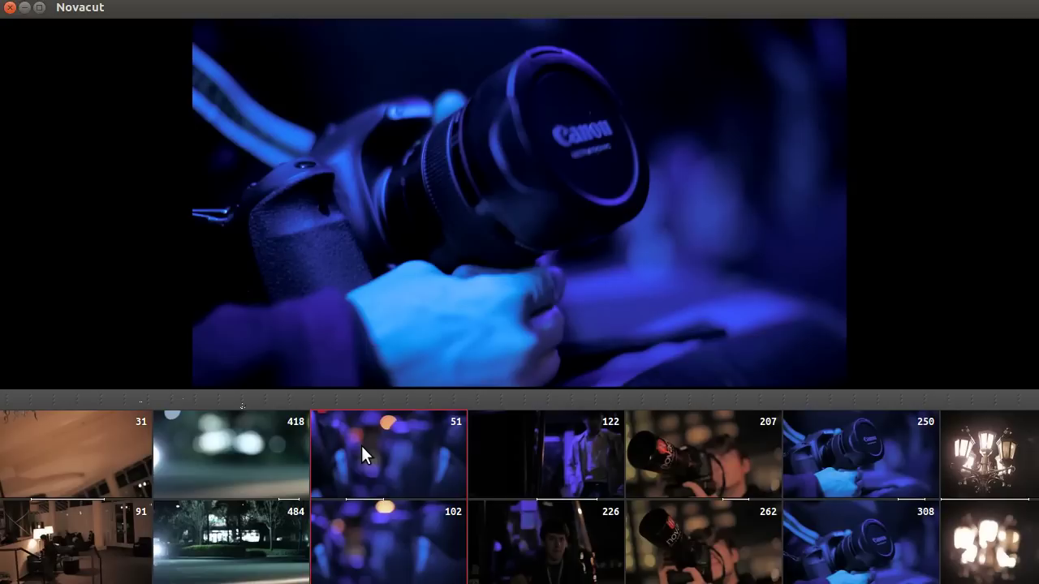
{"action": "left_click_drag", "start_coordinate": [361, 446], "coordinate": [838, 492]}
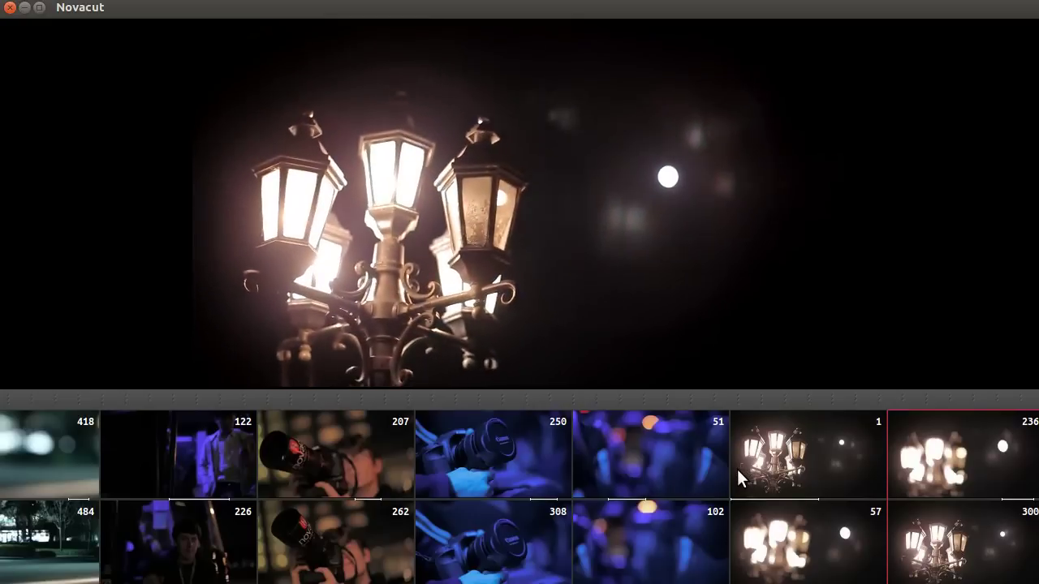
{"action": "left_click_drag", "start_coordinate": [496, 457], "coordinate": [203, 433]}
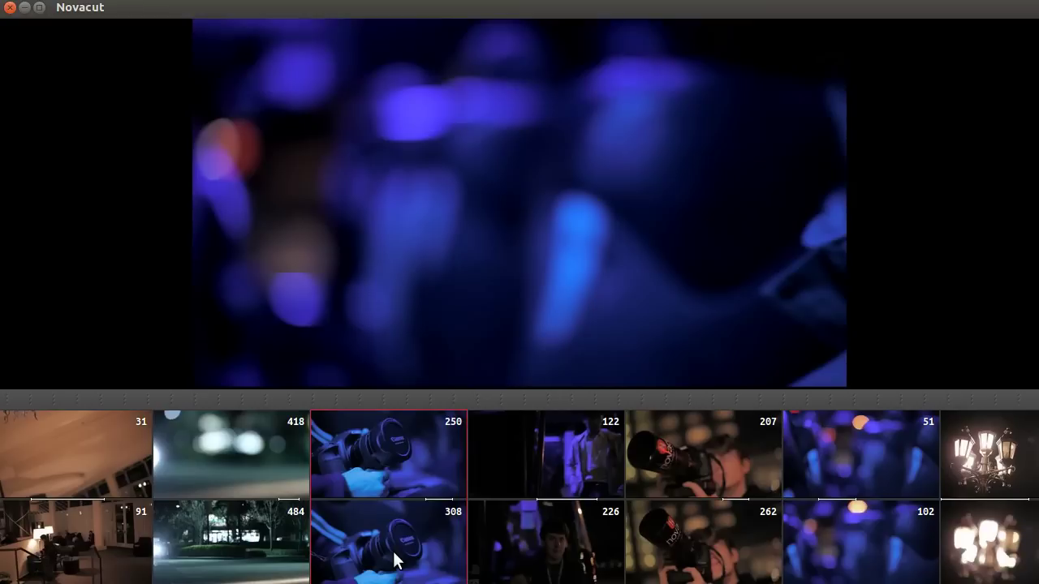
Step: Place Canon clip 250/308 after clip 51/102 and move lamp clip 236/300 onto the purple canvas
{"action": "left_click_drag", "start_coordinate": [399, 557], "coordinate": [261, 290]}
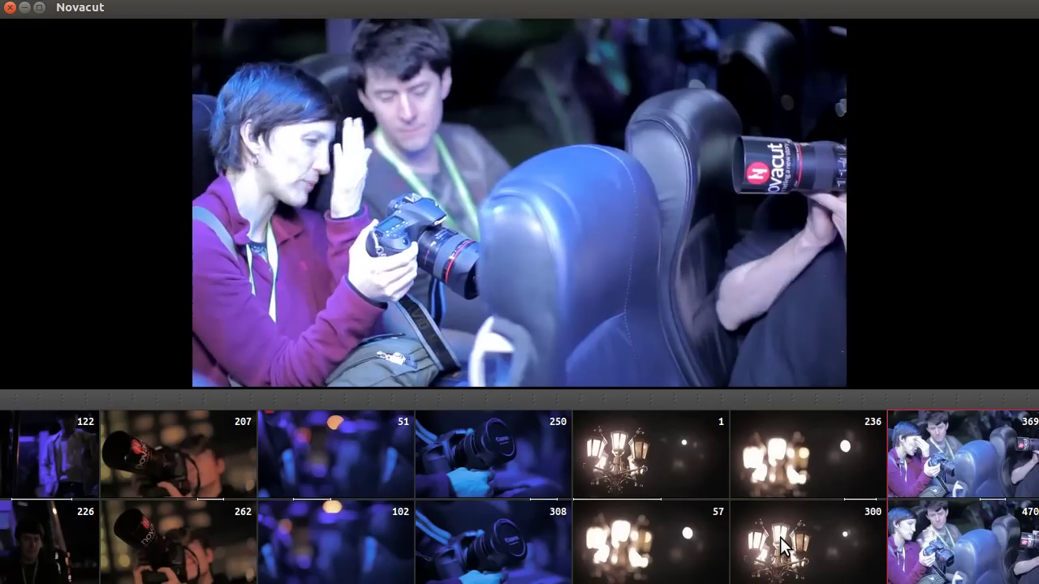
{"action": "left_click_drag", "start_coordinate": [780, 536], "coordinate": [209, 298]}
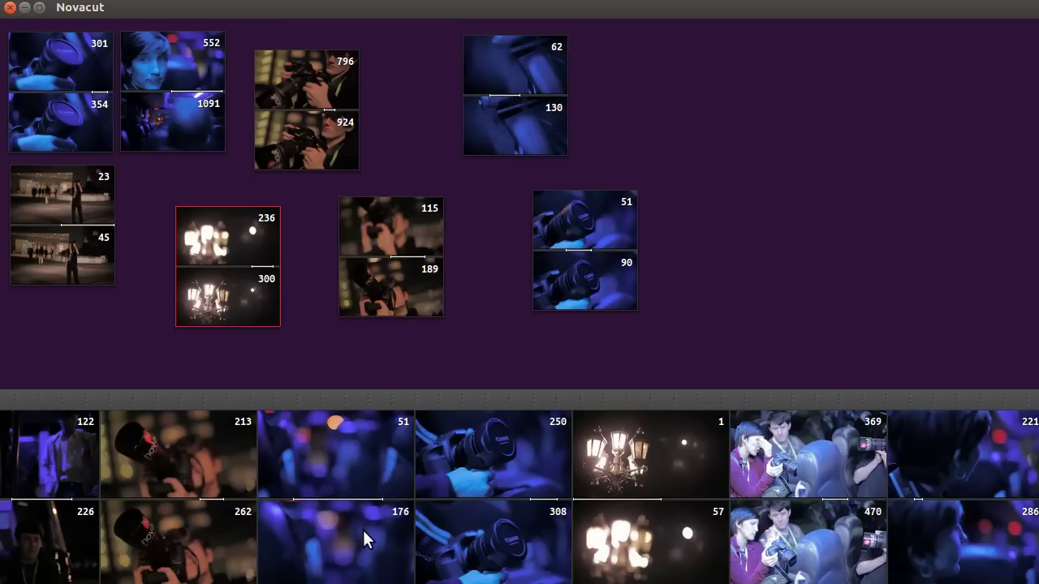
Step: Set clip 207's in-point to frame 213 and clip 51's out-point to frame 132
{"action": "scroll", "coordinate": [364, 540], "scroll_direction": "up", "scroll_amount": 10}
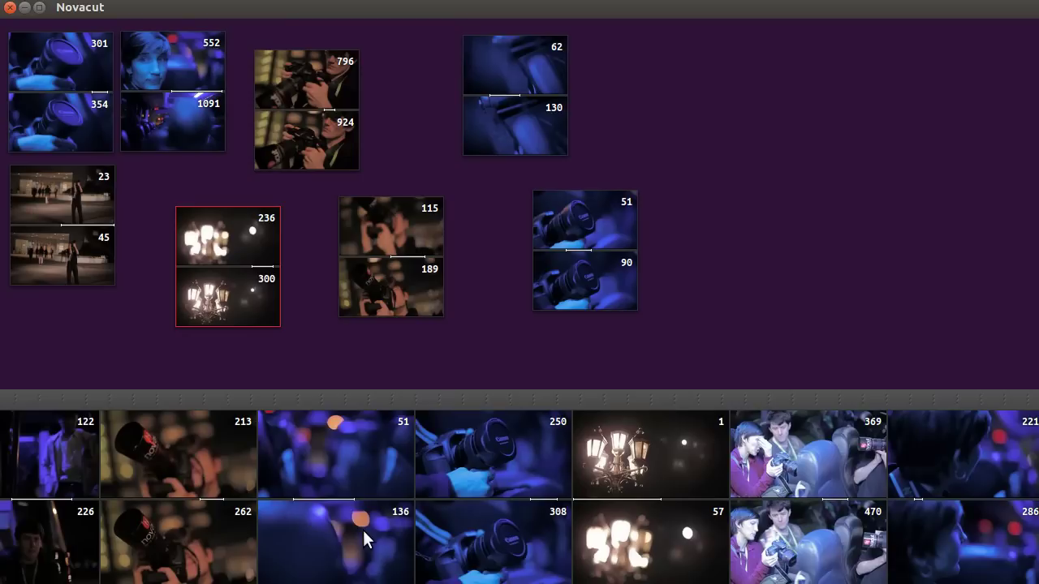
{"action": "scroll", "coordinate": [370, 540], "scroll_direction": "up", "scroll_amount": 1}
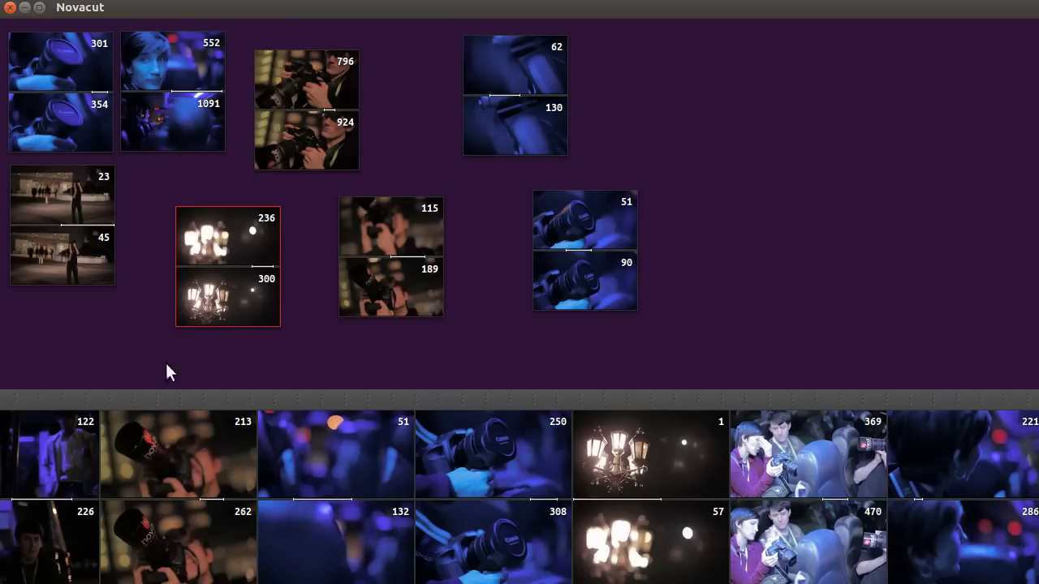